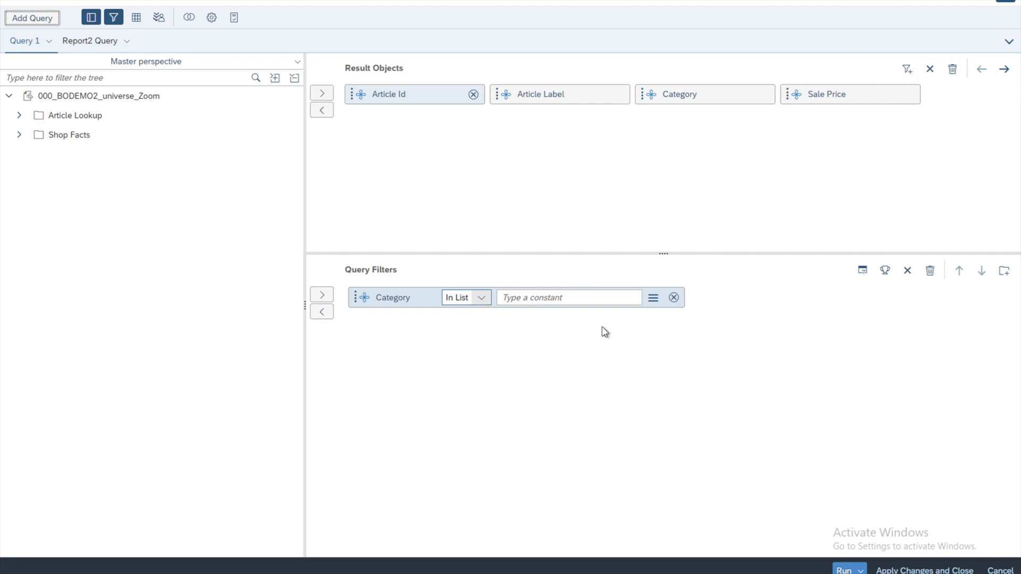
- Change the Category query filter's value source to a prompt and open the prompt's properties
{"action": "left_click", "coordinate": [653, 298]}
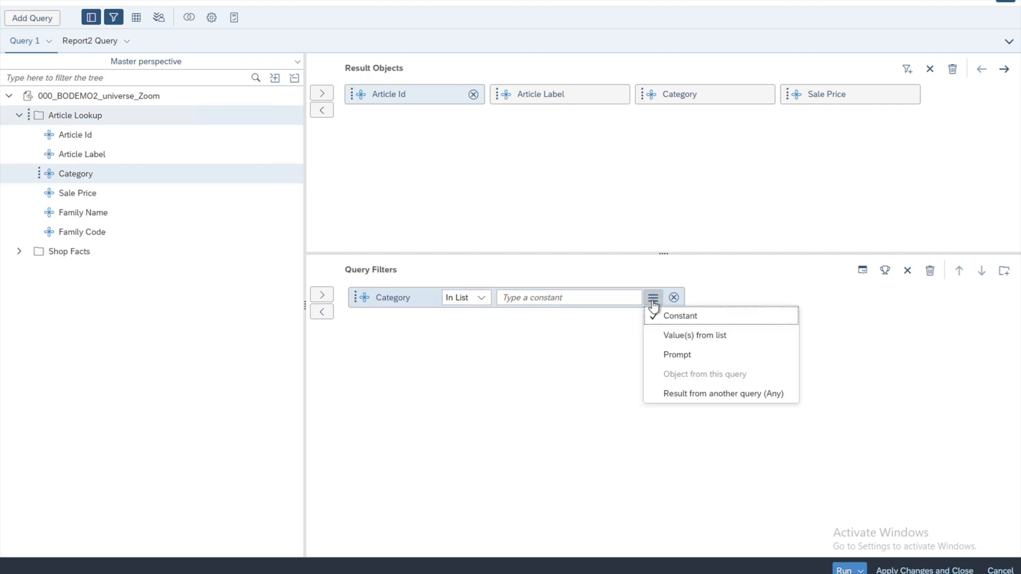
{"action": "left_click", "coordinate": [669, 358]}
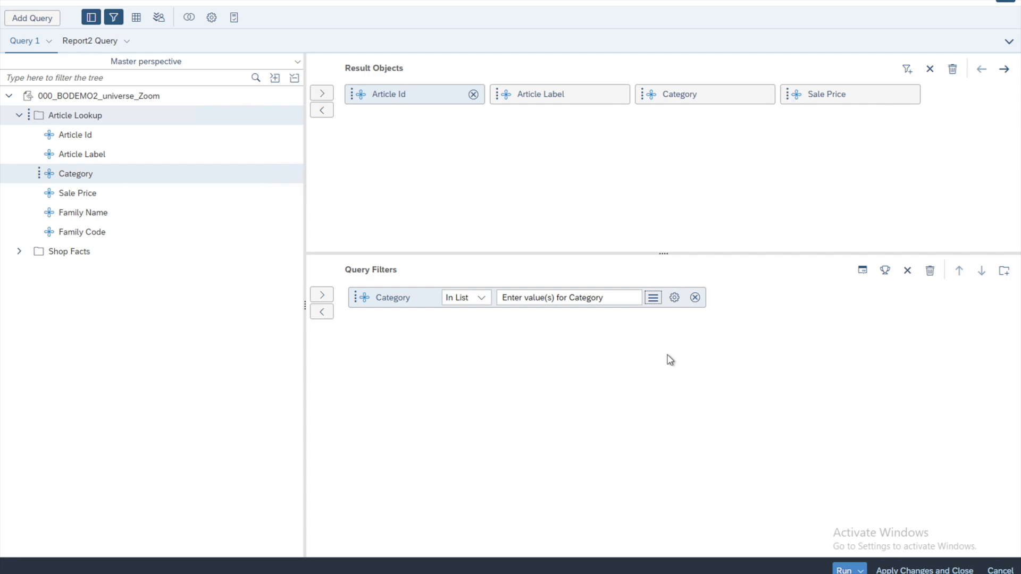
{"action": "left_click", "coordinate": [674, 300]}
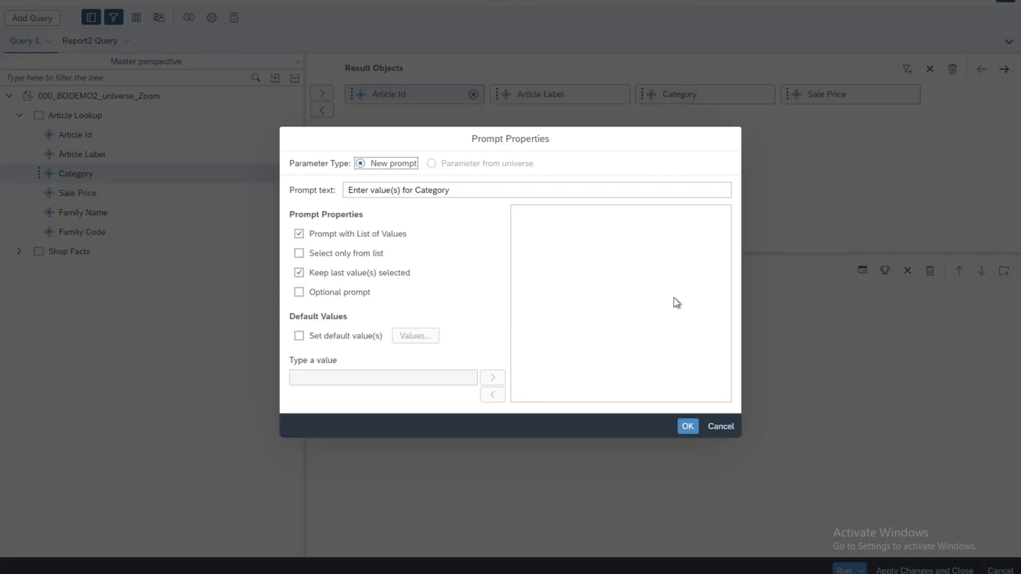
- Enable default values for the Category prompt and set them to Bermudas, Casual dresses and Full length
{"action": "left_click", "coordinate": [305, 340]}
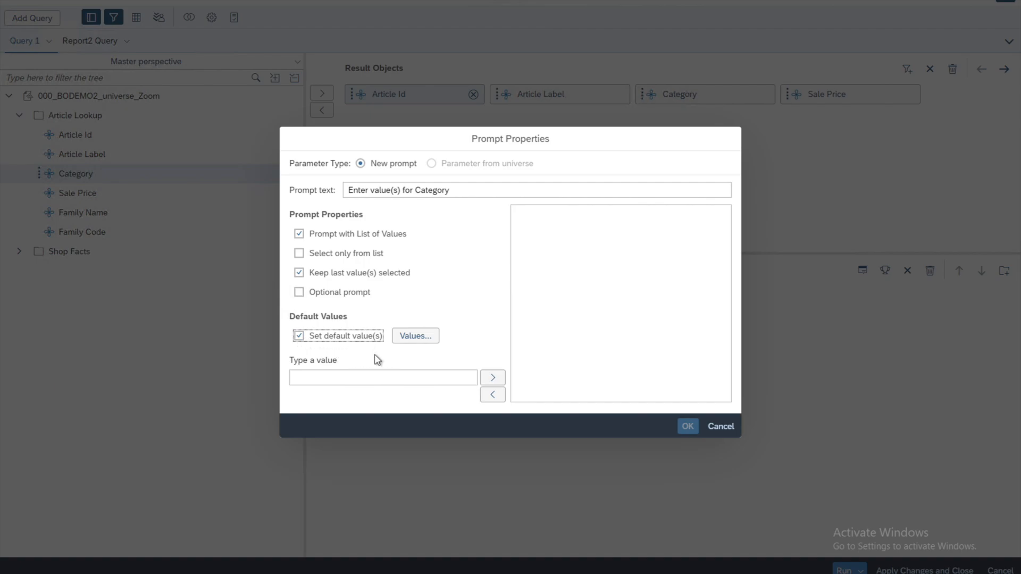
{"action": "left_click", "coordinate": [420, 339]}
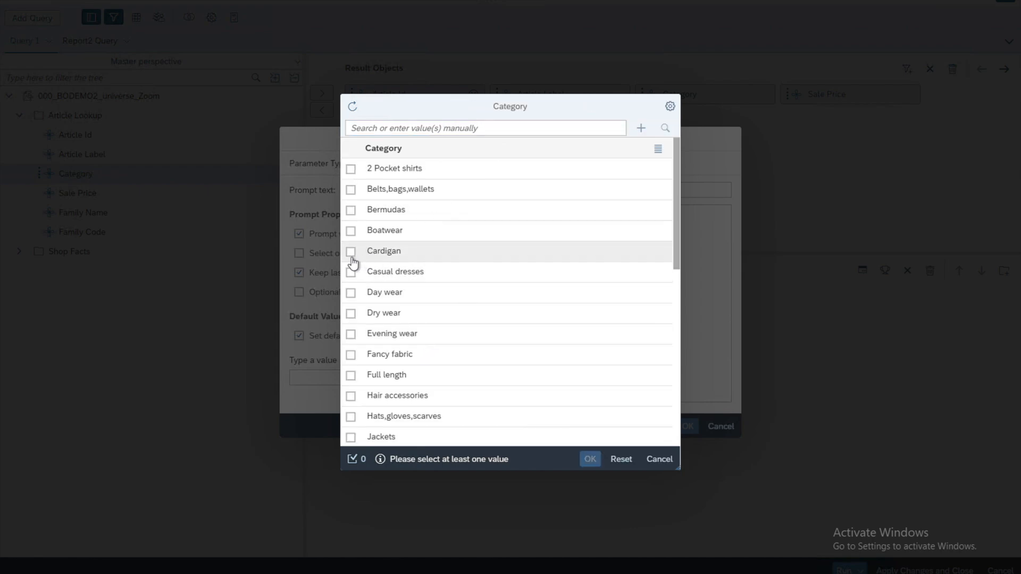
{"action": "left_click", "coordinate": [350, 211]}
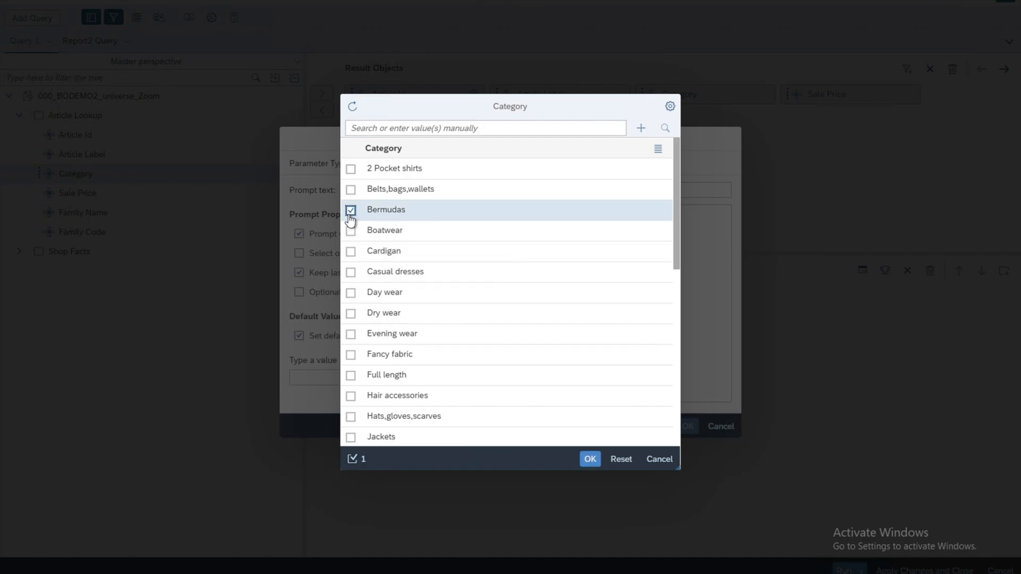
{"action": "left_click", "coordinate": [351, 273]}
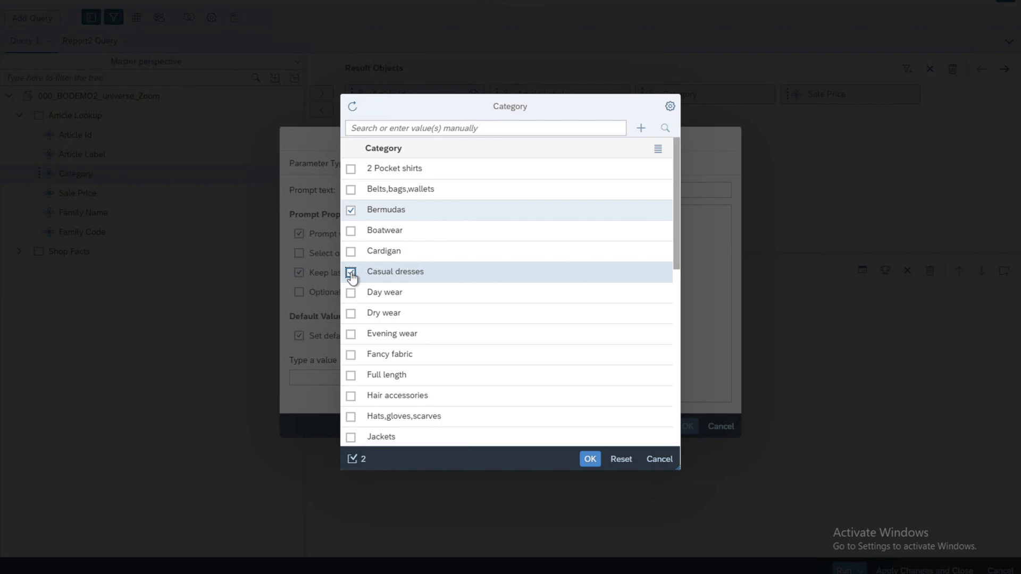
{"action": "left_click", "coordinate": [350, 376]}
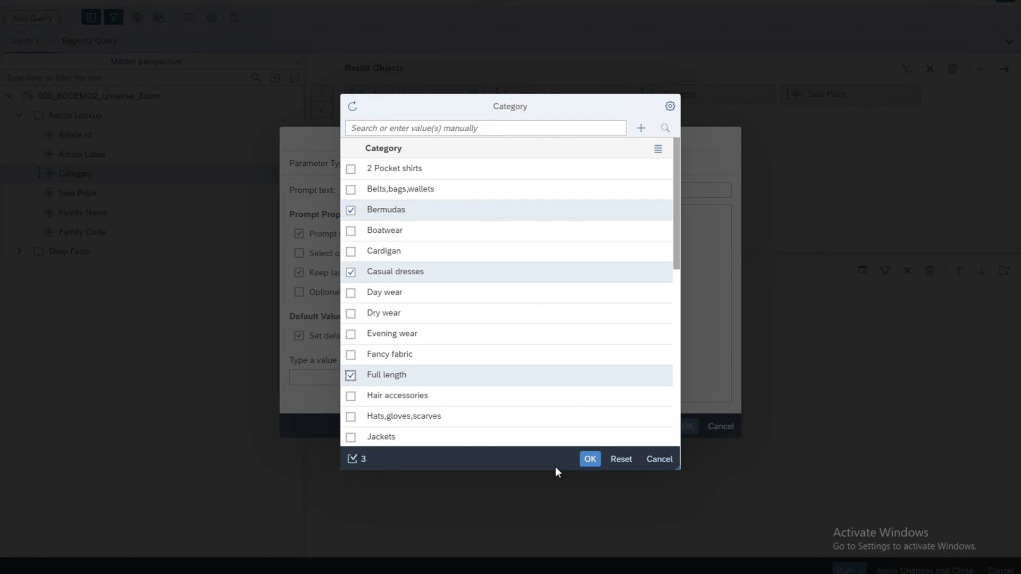
{"action": "left_click", "coordinate": [590, 459]}
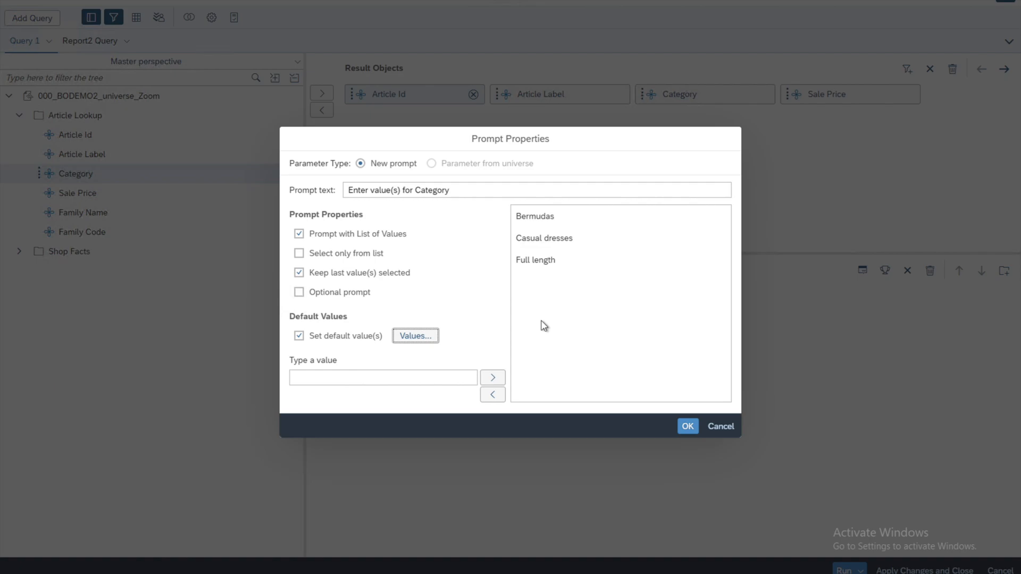
{"action": "left_click", "coordinate": [366, 376]}
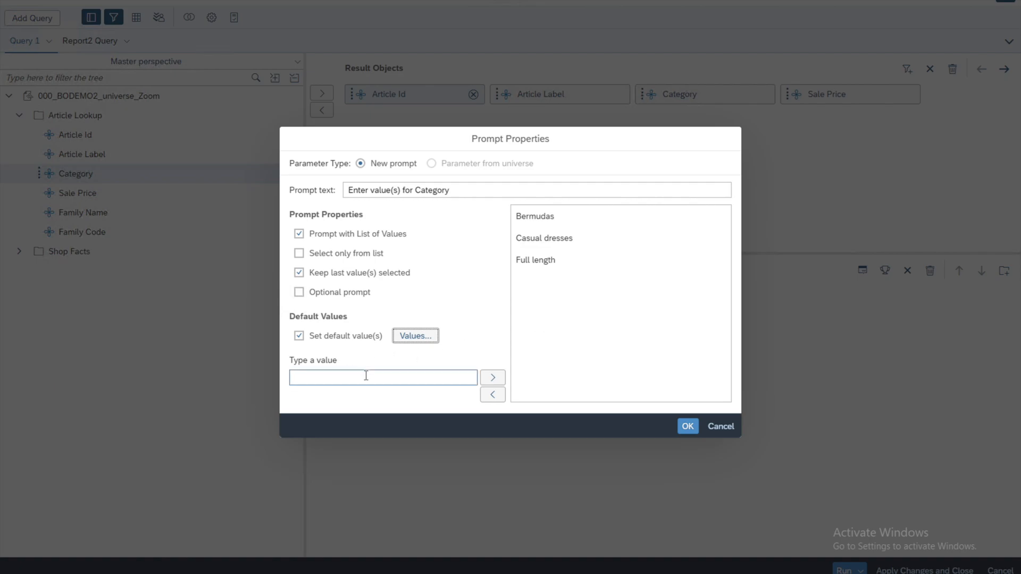
{"action": "left_click", "coordinate": [495, 380]}
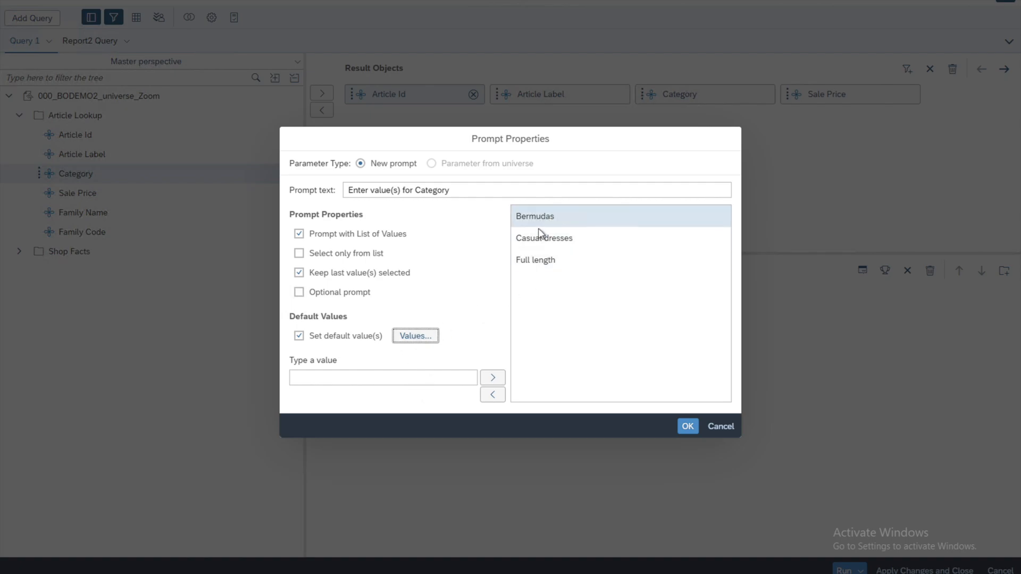
{"action": "left_click", "coordinate": [688, 427]}
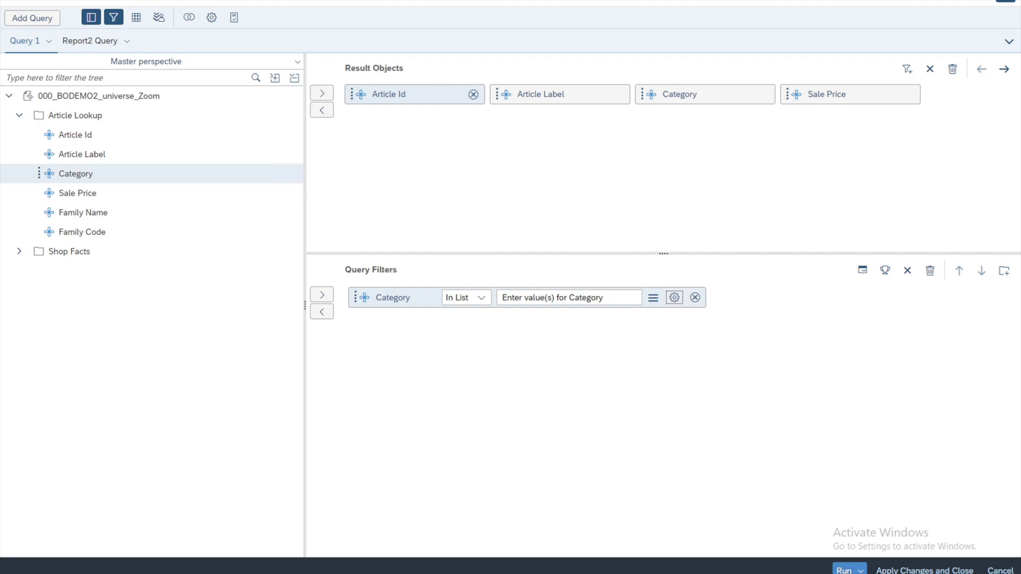
- Run the query and load the list of values for the Category prompt
{"action": "left_click", "coordinate": [844, 570]}
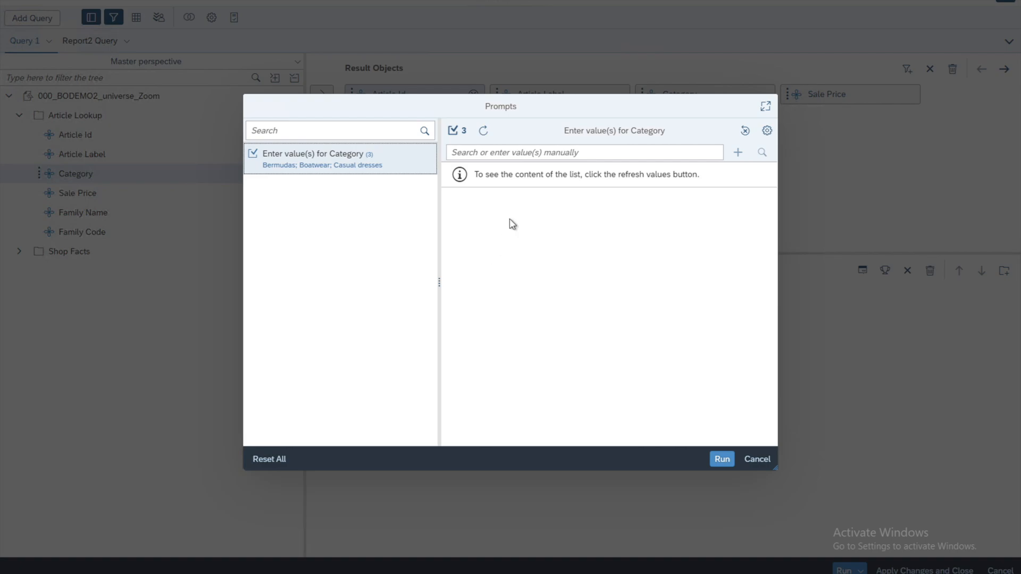
{"action": "left_click", "coordinate": [484, 133]}
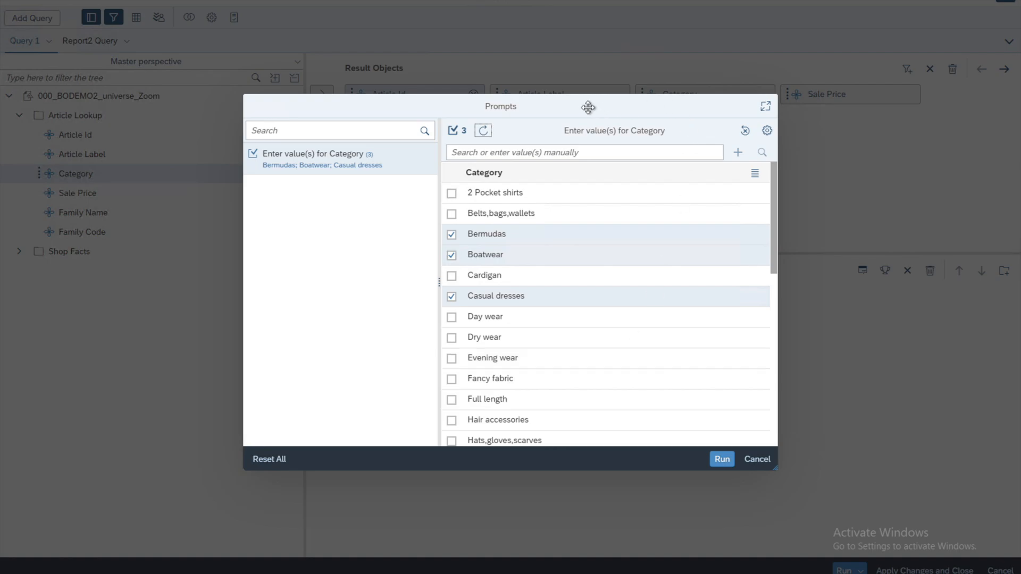
- Deselect Bermudas, Boatwear and Casual dresses in the Category prompt and select Fancy fabric and Belts,bags,wallets instead
{"action": "left_click", "coordinate": [452, 235]}
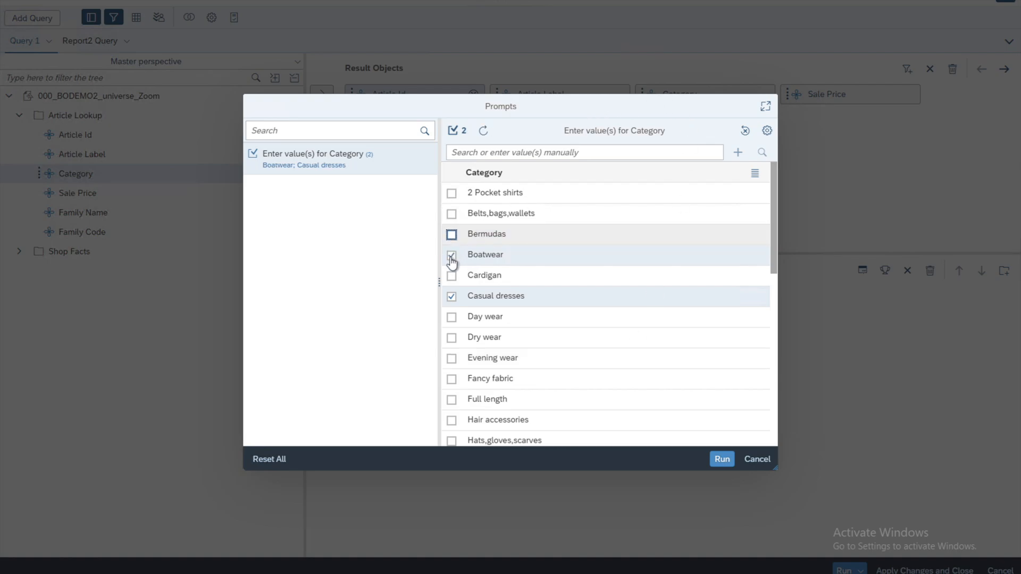
{"action": "left_click", "coordinate": [451, 257]}
{"action": "left_click", "coordinate": [452, 297]}
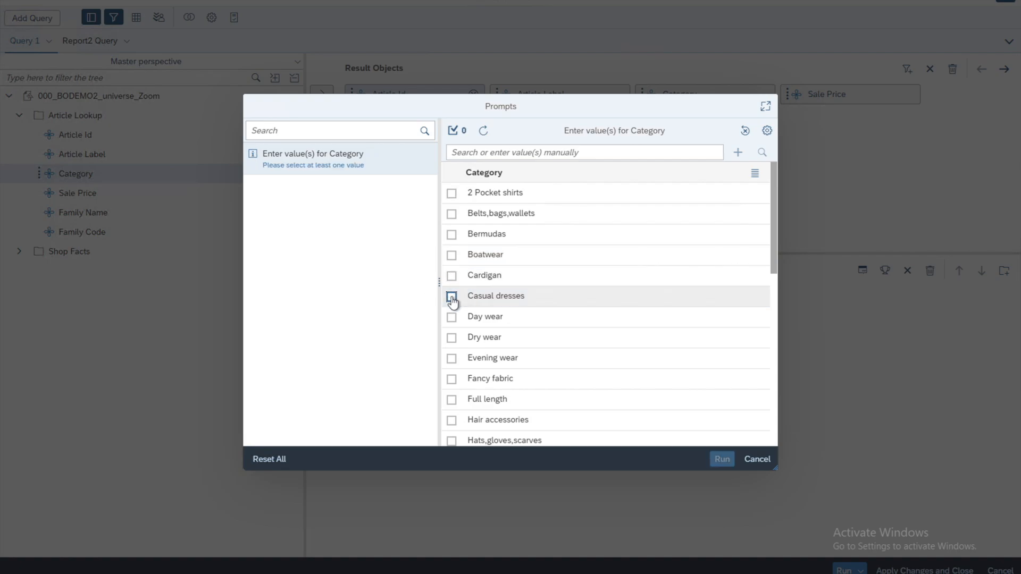
{"action": "left_click", "coordinate": [451, 380]}
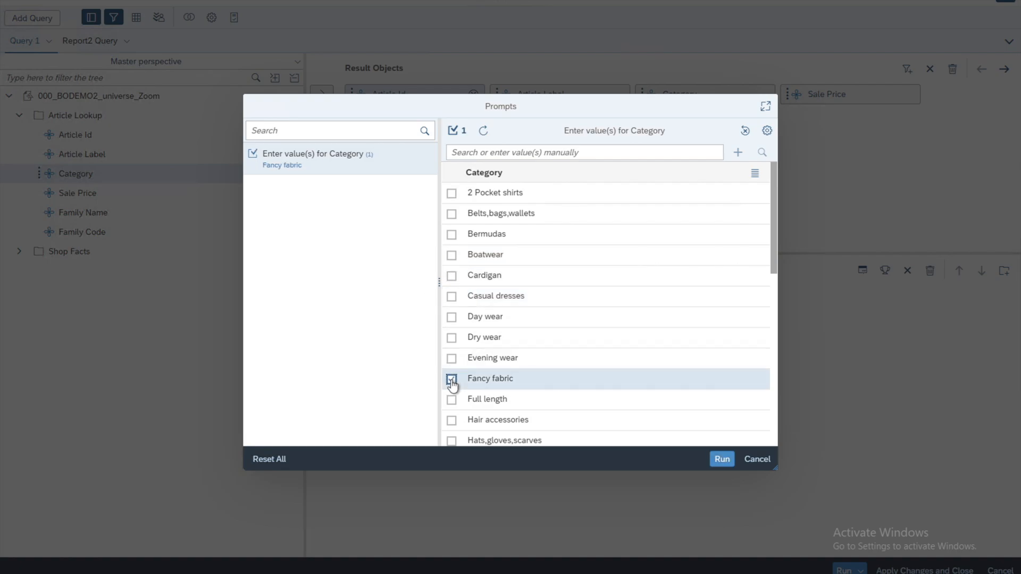
{"action": "left_click", "coordinate": [452, 215]}
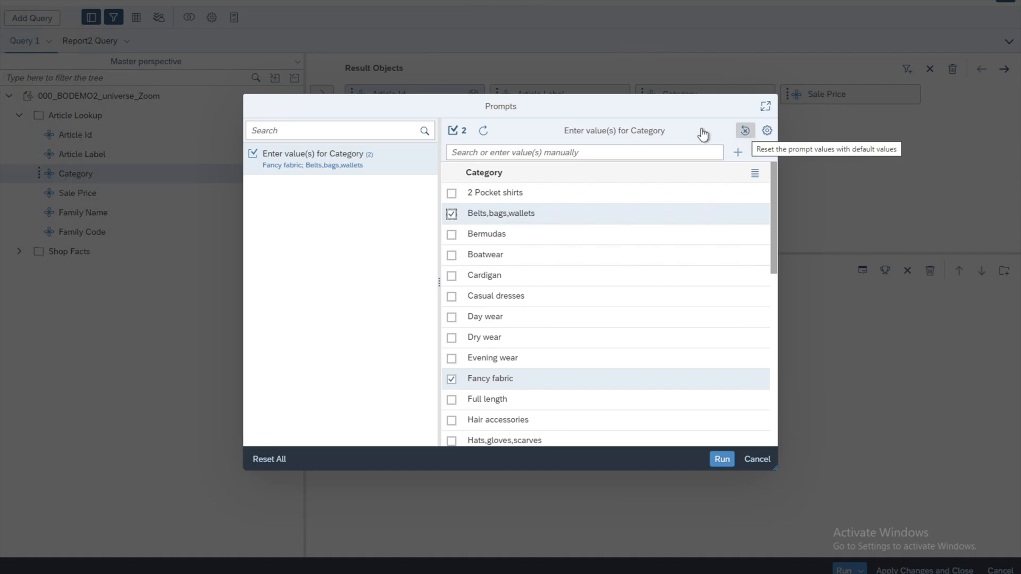
- Reset the Category prompt to its default values and run the query with them
{"action": "left_click", "coordinate": [745, 132]}
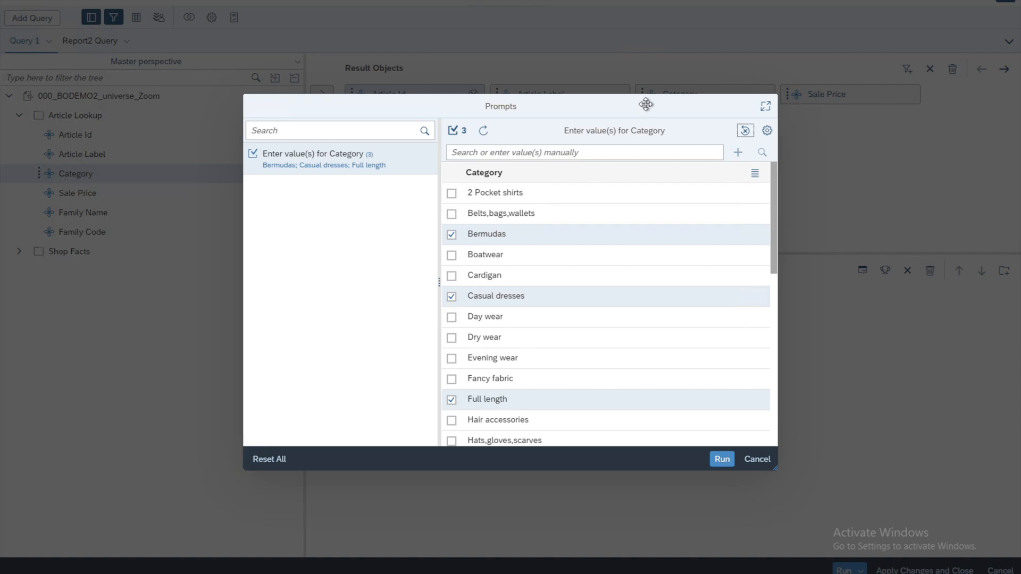
{"action": "left_click", "coordinate": [718, 462]}
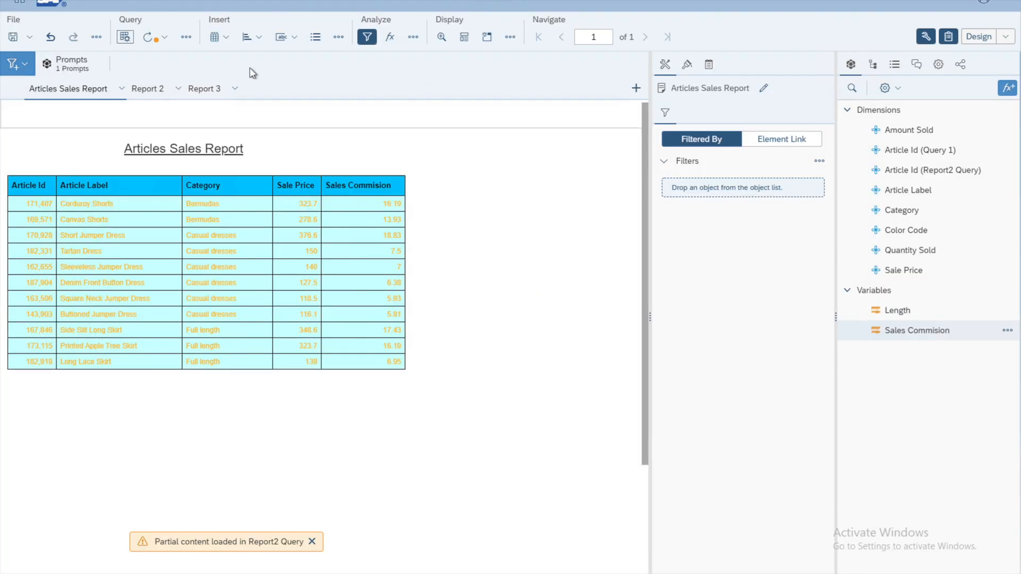
- Reopen the query editor and review the Category filter's value source options and prompt properties
{"action": "left_click", "coordinate": [123, 37]}
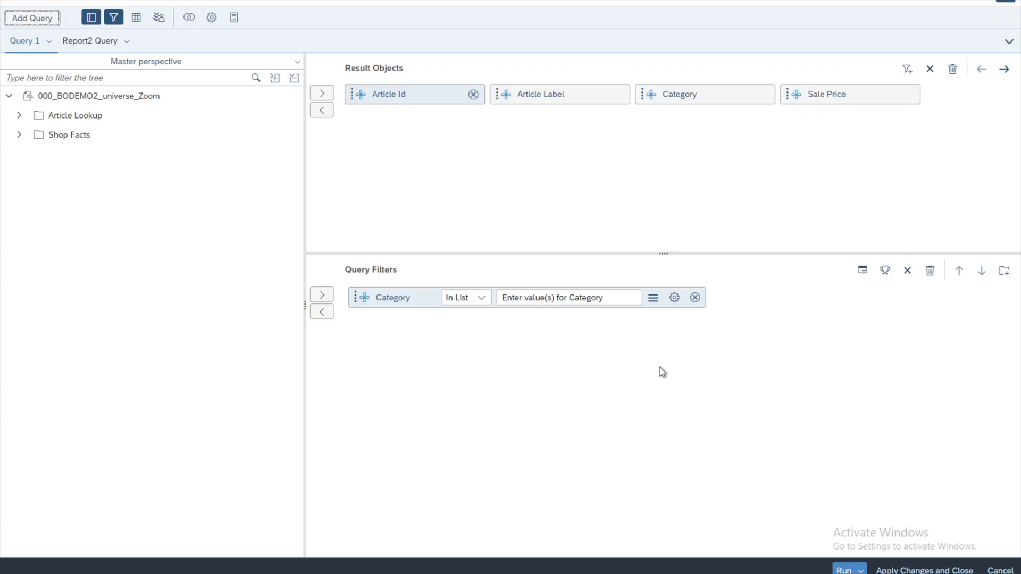
{"action": "left_click", "coordinate": [653, 298]}
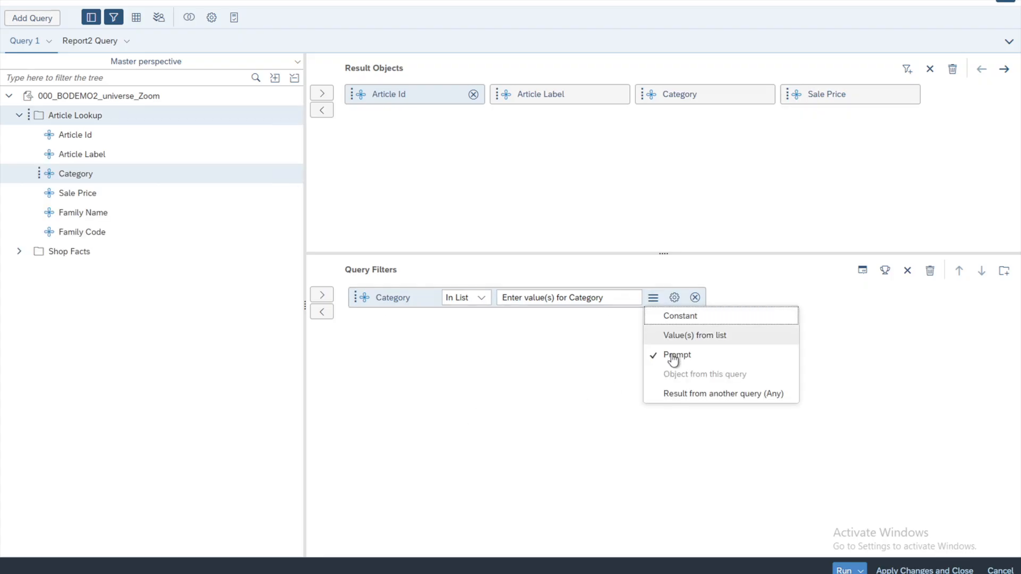
{"action": "left_click", "coordinate": [547, 355]}
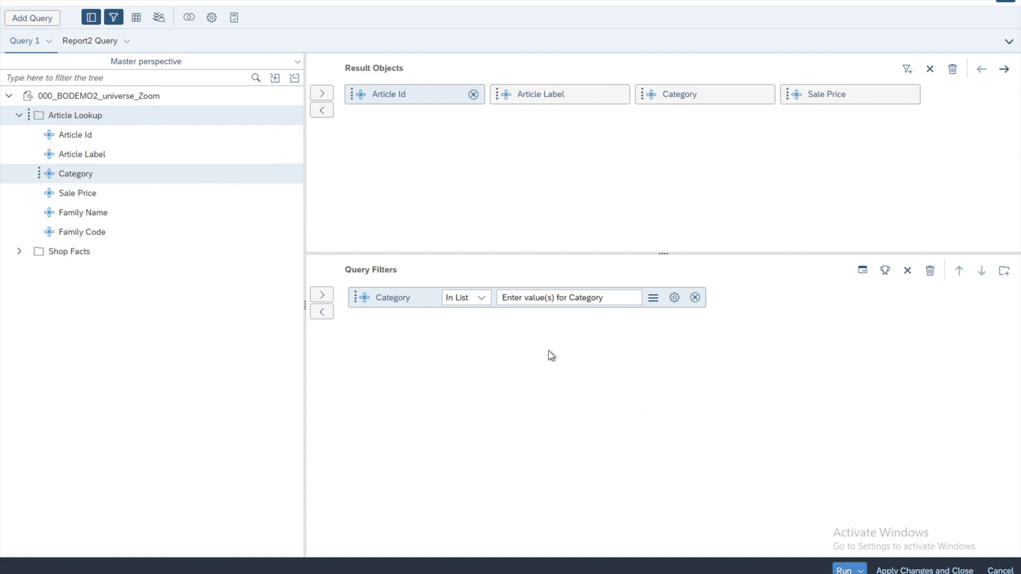
{"action": "left_click", "coordinate": [674, 299]}
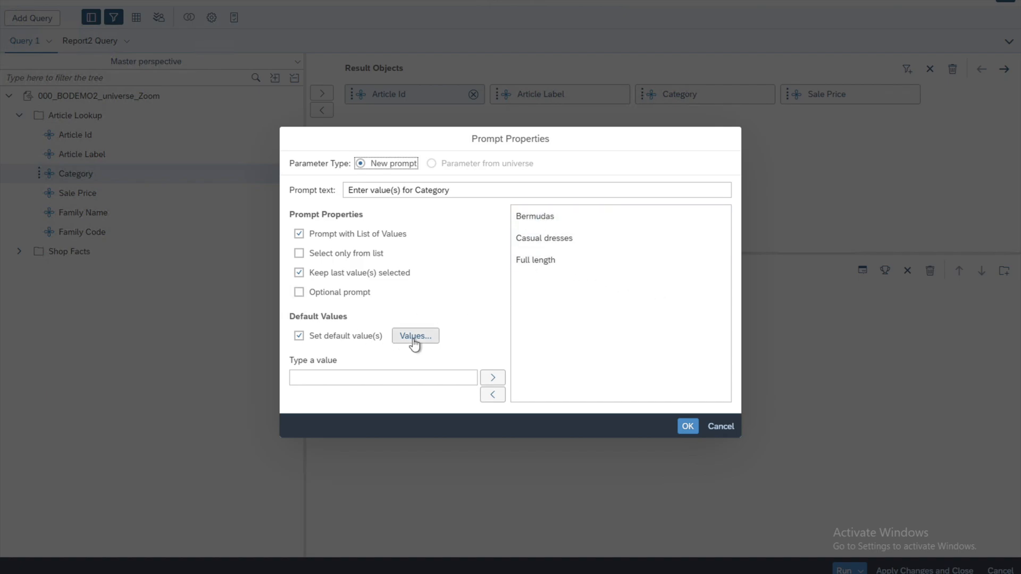
{"action": "left_click", "coordinate": [720, 429]}
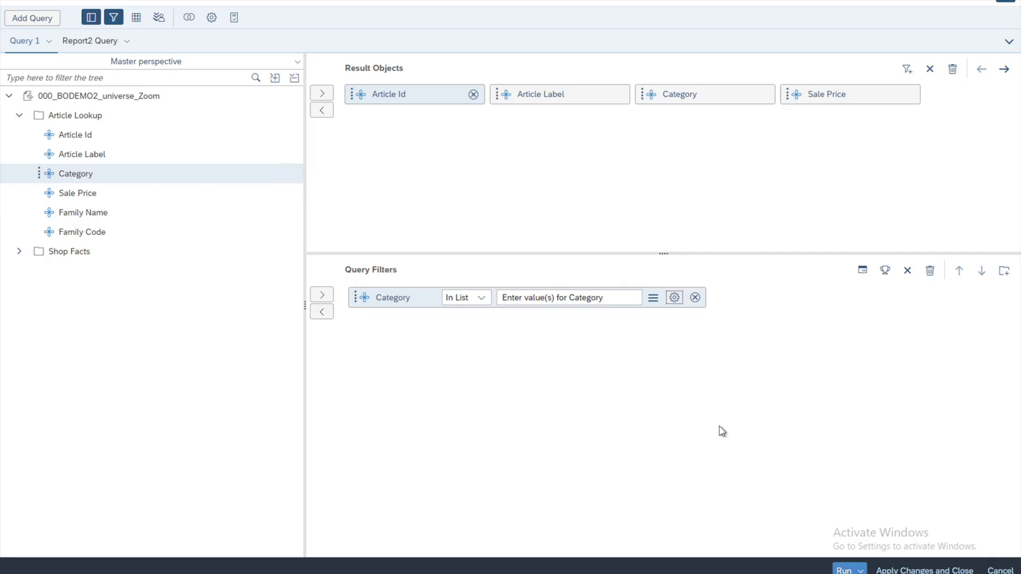
{"action": "left_click", "coordinate": [843, 570]}
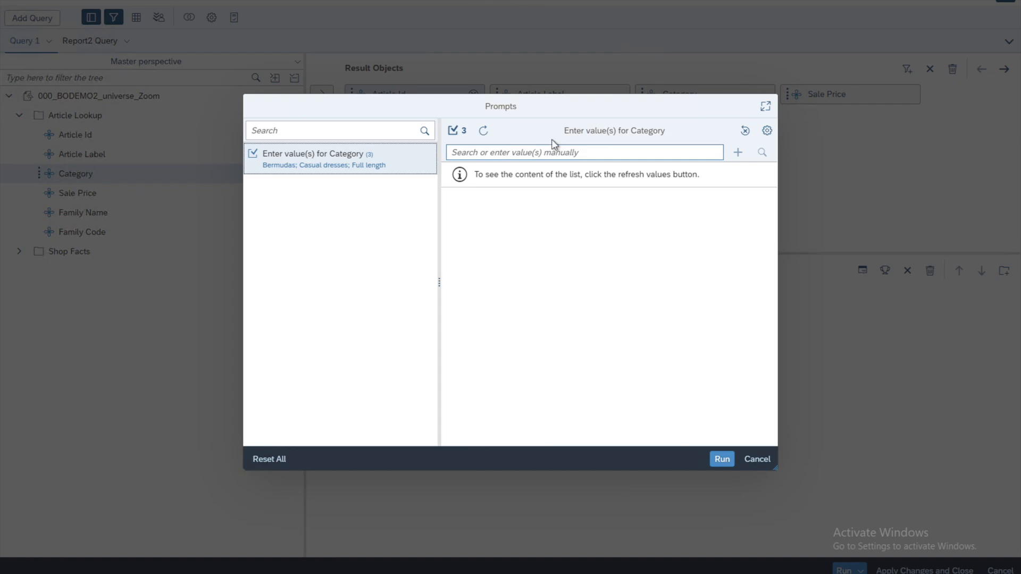
{"action": "left_click", "coordinate": [746, 132]}
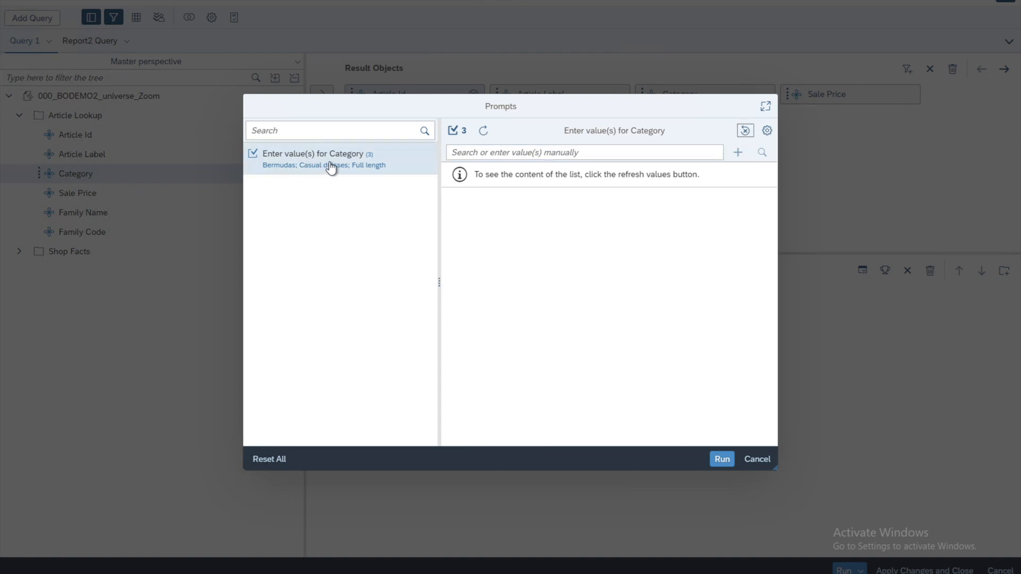
{"action": "left_click", "coordinate": [757, 460]}
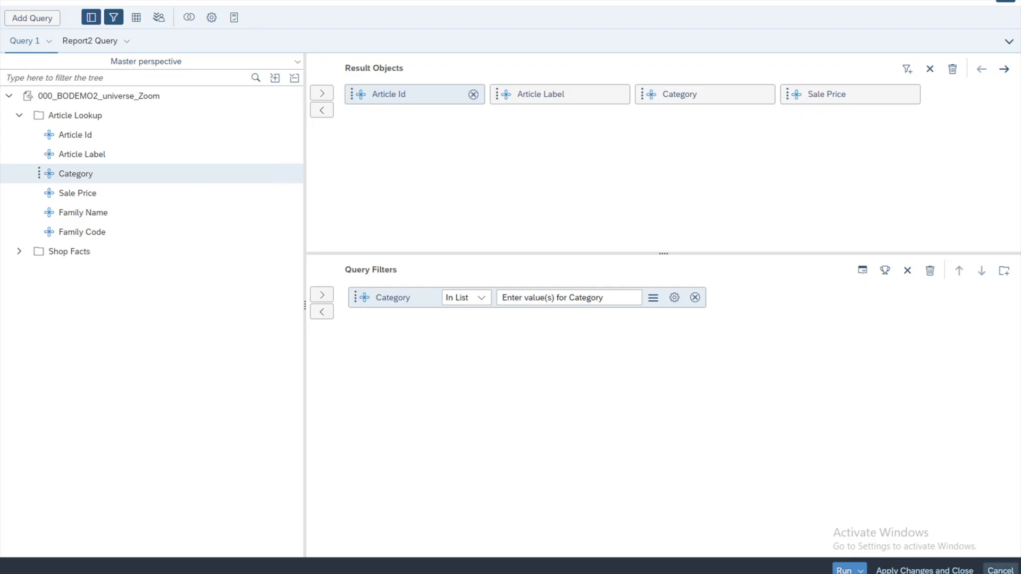
- Close the query editor without applying changes and switch the document from Design to Reading mode
{"action": "left_click", "coordinate": [999, 570]}
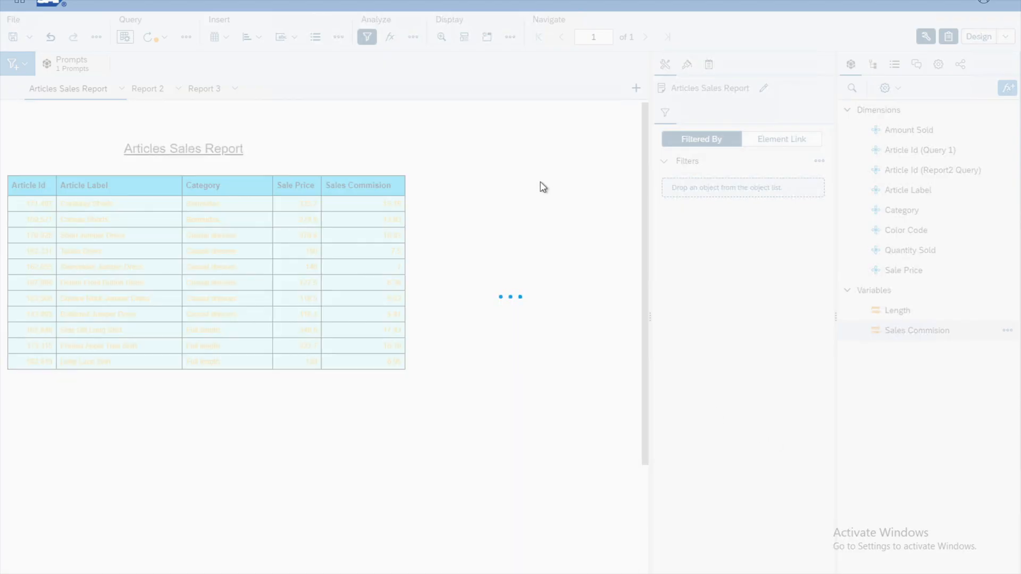
{"action": "left_click", "coordinate": [1004, 38]}
{"action": "left_click", "coordinate": [983, 50]}
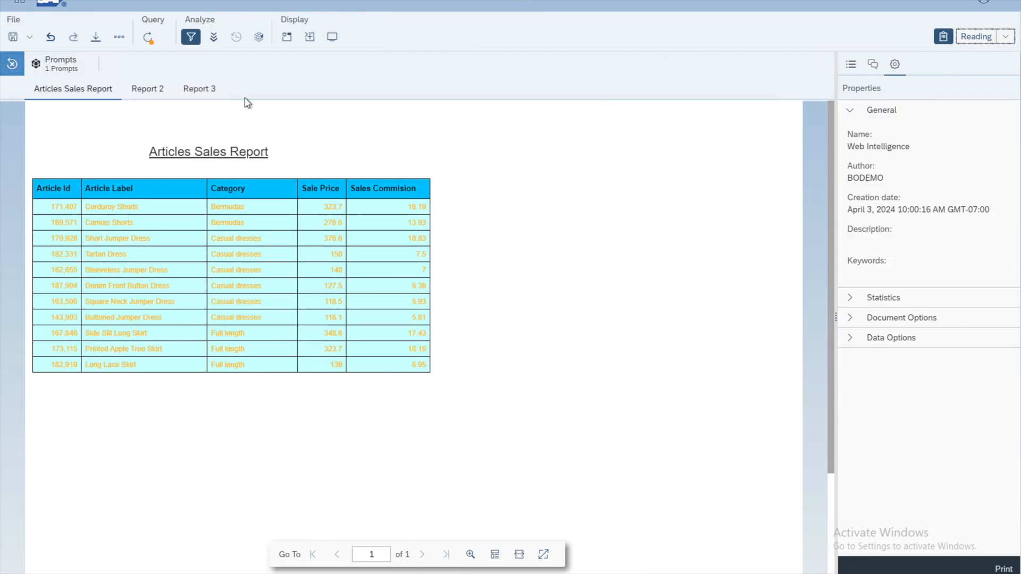
- Refresh the report data and load the Category prompt's list of values
{"action": "left_click", "coordinate": [148, 41]}
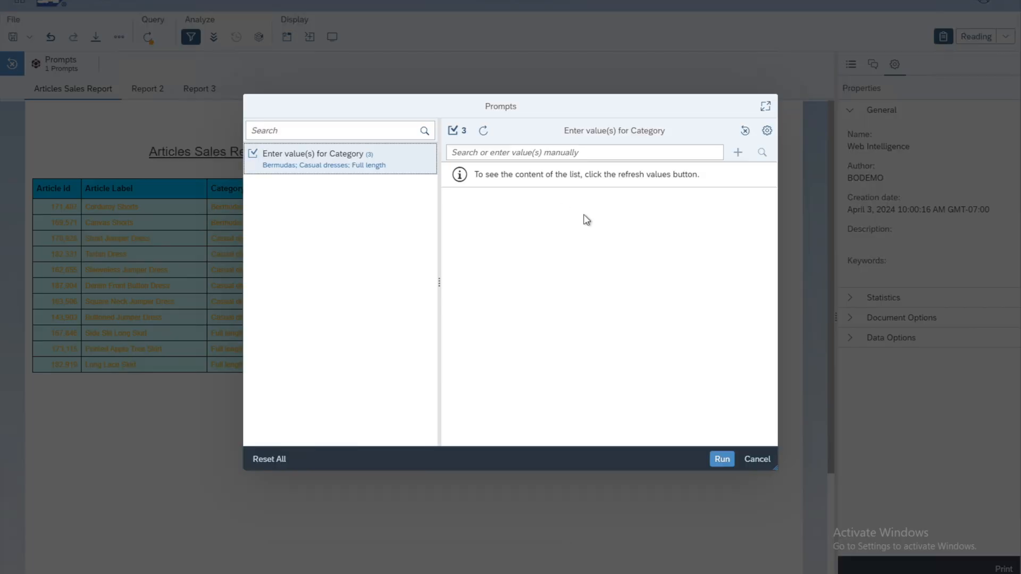
{"action": "left_click", "coordinate": [483, 131]}
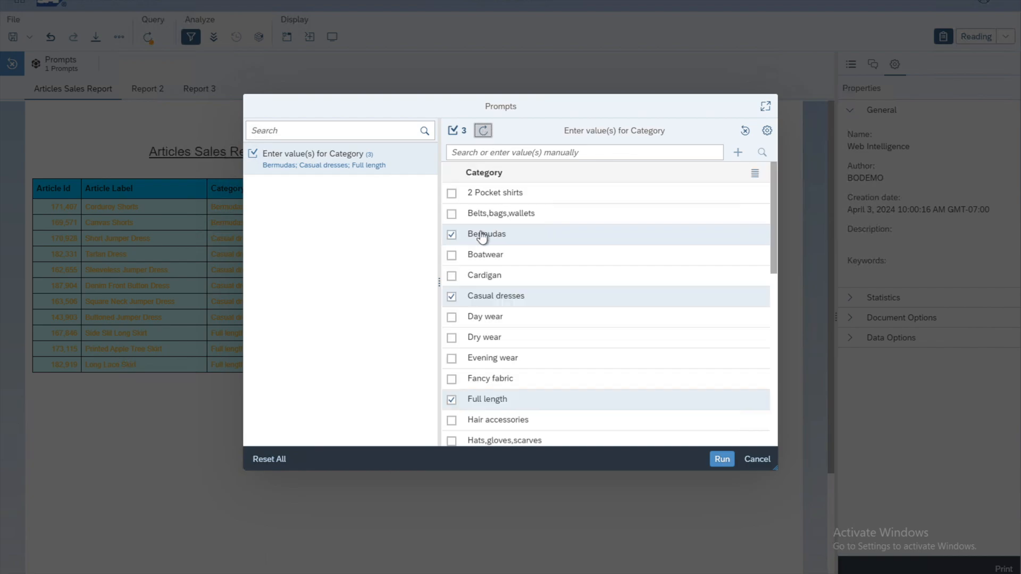
- Deselect Bermudas and Casual dresses in the Category prompt and add Dry wear and Evening wear
{"action": "left_click", "coordinate": [452, 235]}
{"action": "left_click", "coordinate": [451, 296]}
{"action": "left_click", "coordinate": [451, 339]}
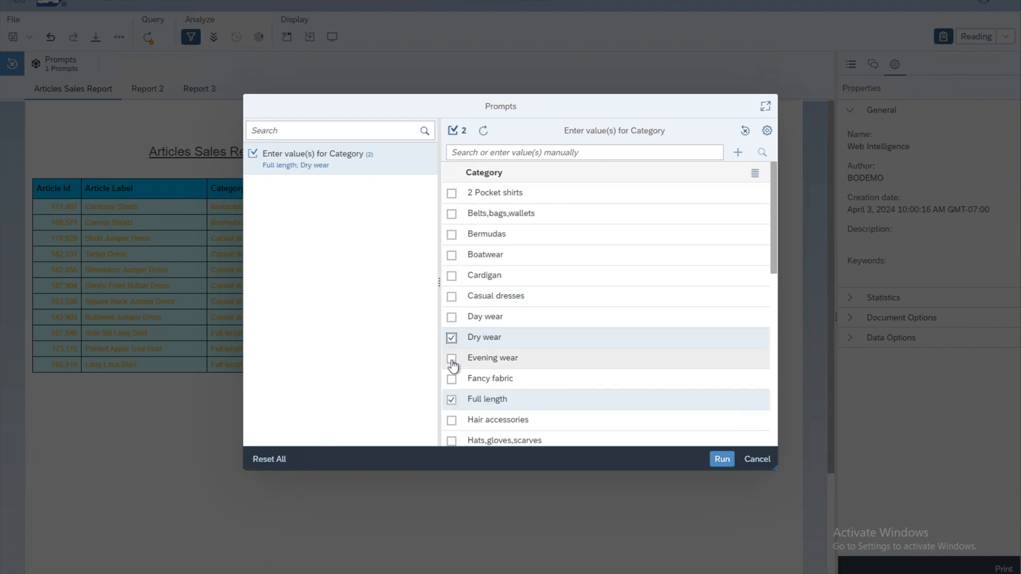
{"action": "left_click", "coordinate": [452, 358]}
- Restore the Category prompt's default values and run the report refresh
{"action": "left_click", "coordinate": [745, 130]}
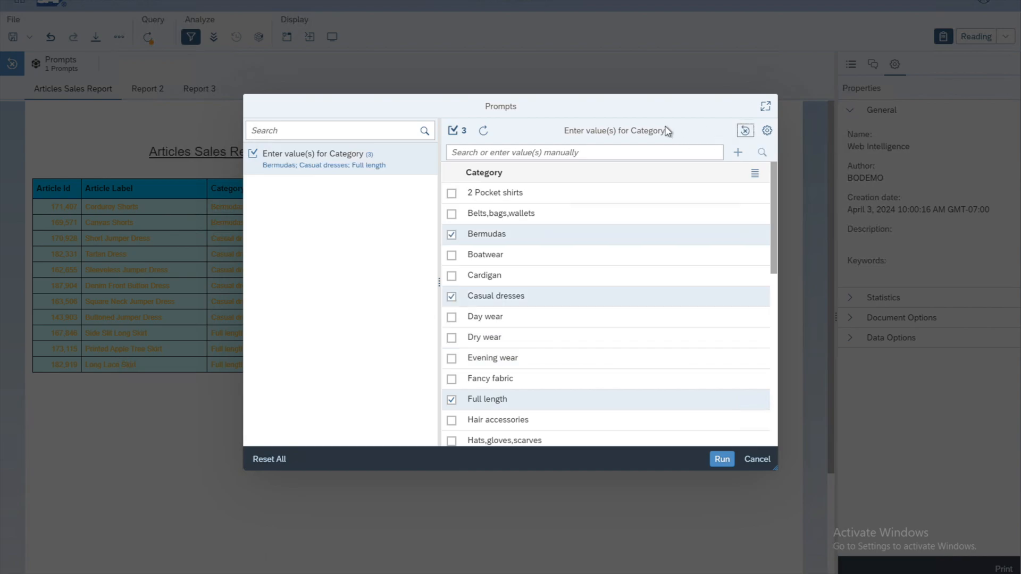
{"action": "left_click", "coordinate": [722, 461]}
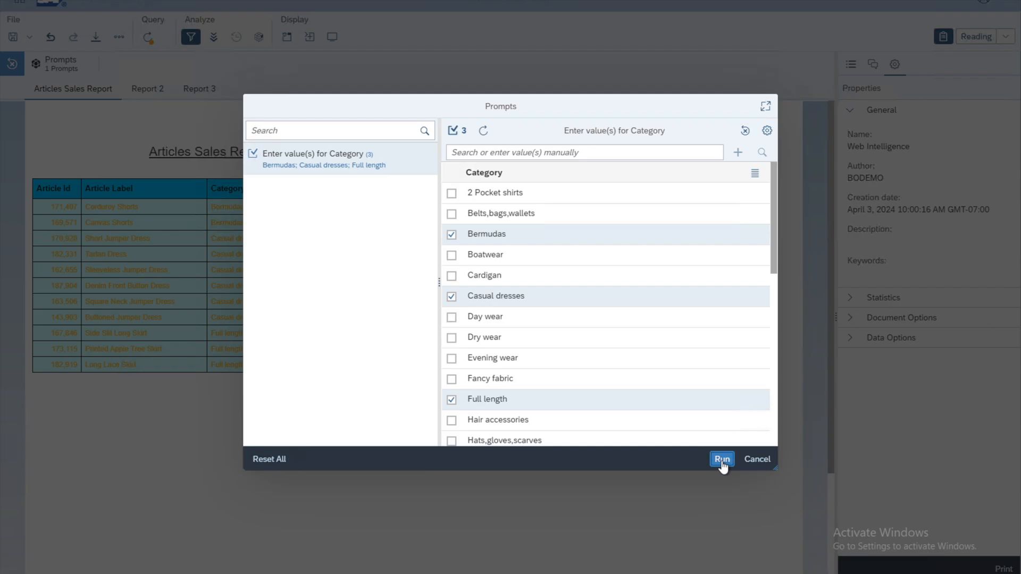